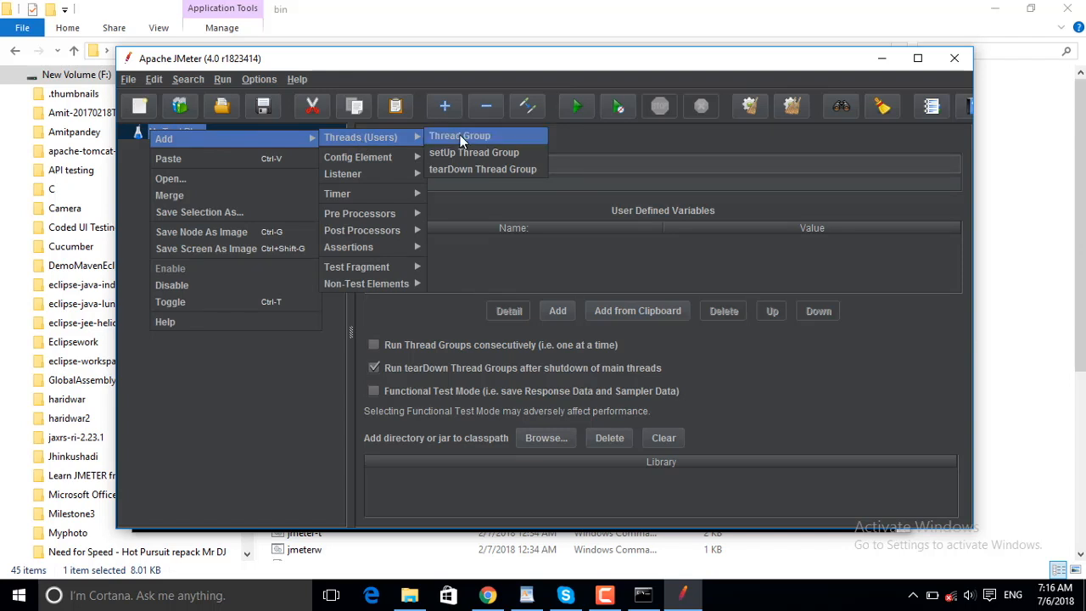
- Add a thread group to the test plan and name it "Thread Group for Amazon site testing for load"
{"action": "left_click", "coordinate": [472, 164]}
{"action": "type", "text": "fir Amazon site t"}
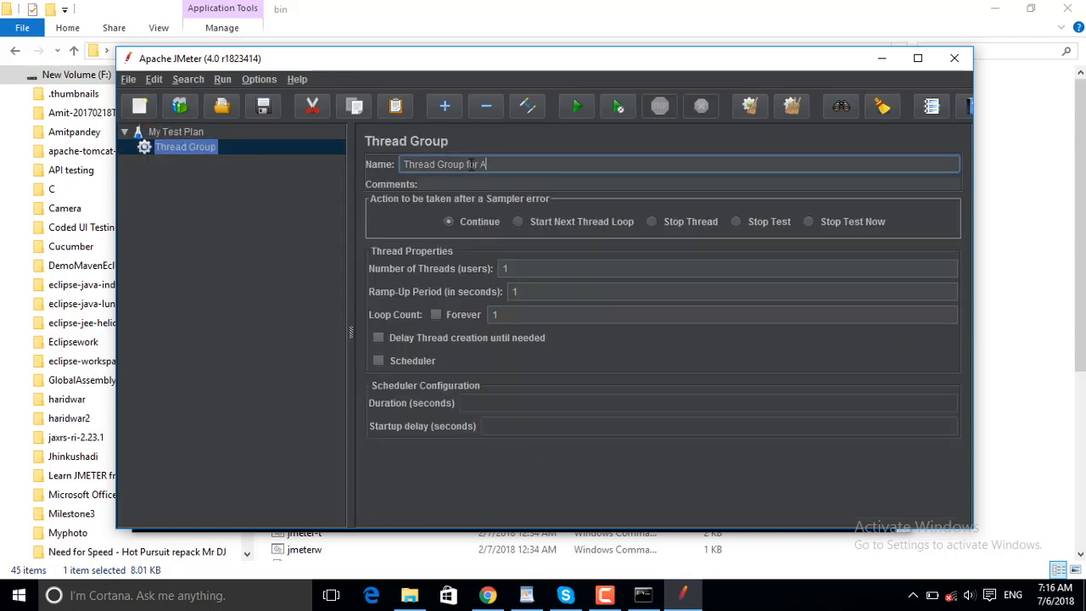
{"action": "type", "text": "esting for load"}
- Add an HTTP Request sampler to the thread group with protocol https and server name amazon.in
{"action": "right_click", "coordinate": [196, 145]}
{"action": "mouse_move", "coordinate": [308, 151]}
{"action": "mouse_move", "coordinate": [416, 157]}
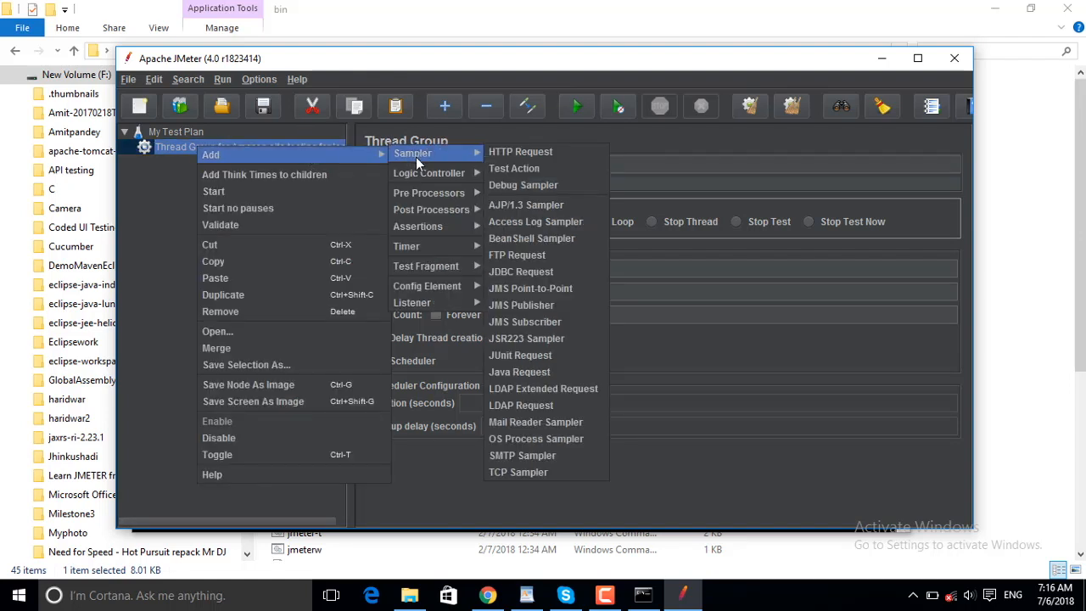
{"action": "left_click", "coordinate": [520, 151]}
{"action": "left_click", "coordinate": [464, 243]}
{"action": "type", "text": "https"}
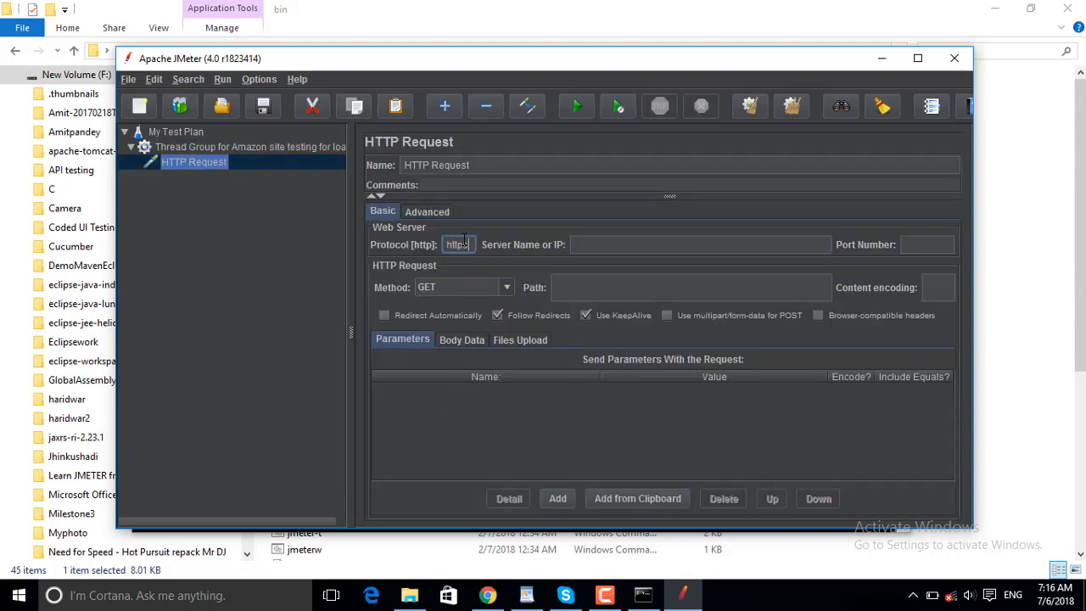
{"action": "left_click", "coordinate": [597, 244]}
{"action": "type", "text": "amazon.in"}
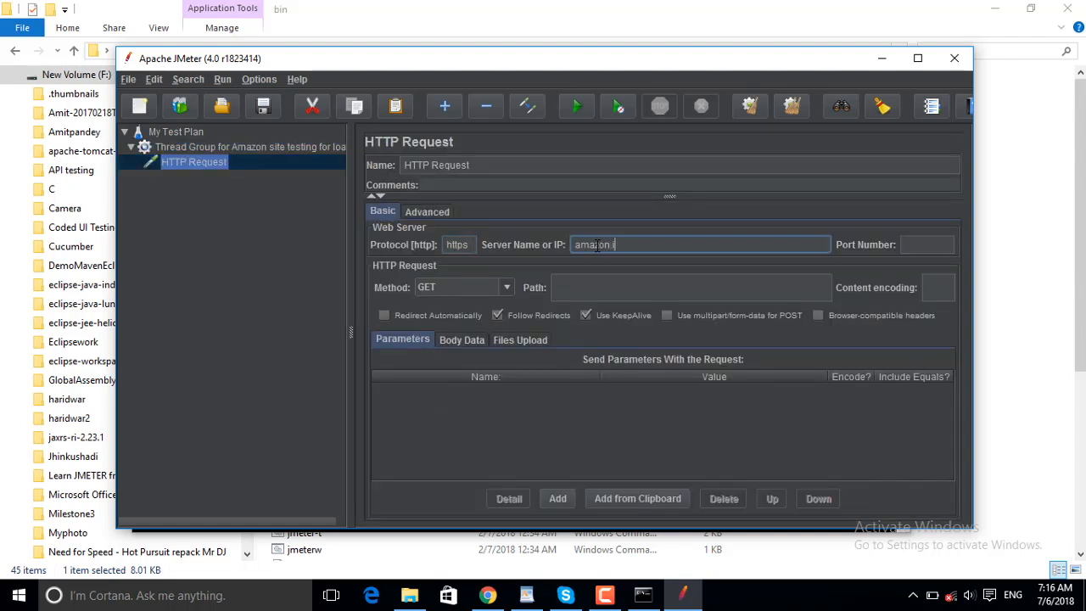
- Add a View Results Tree listener to My Test Plan
{"action": "left_click", "coordinate": [217, 149]}
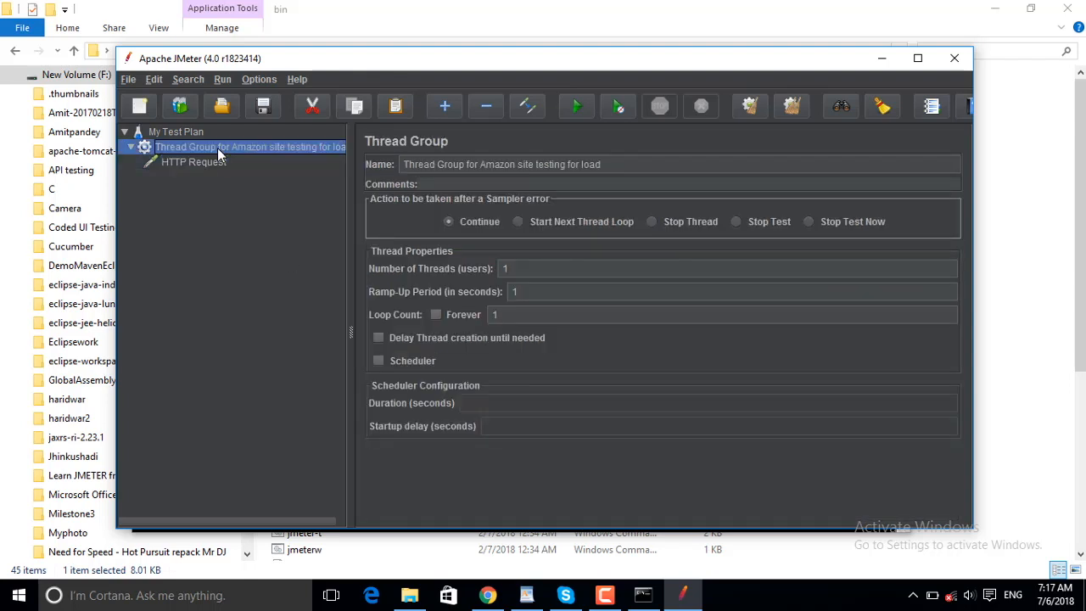
{"action": "left_click", "coordinate": [181, 130]}
{"action": "right_click", "coordinate": [181, 131]}
{"action": "mouse_move", "coordinate": [254, 136]}
{"action": "mouse_move", "coordinate": [431, 174]}
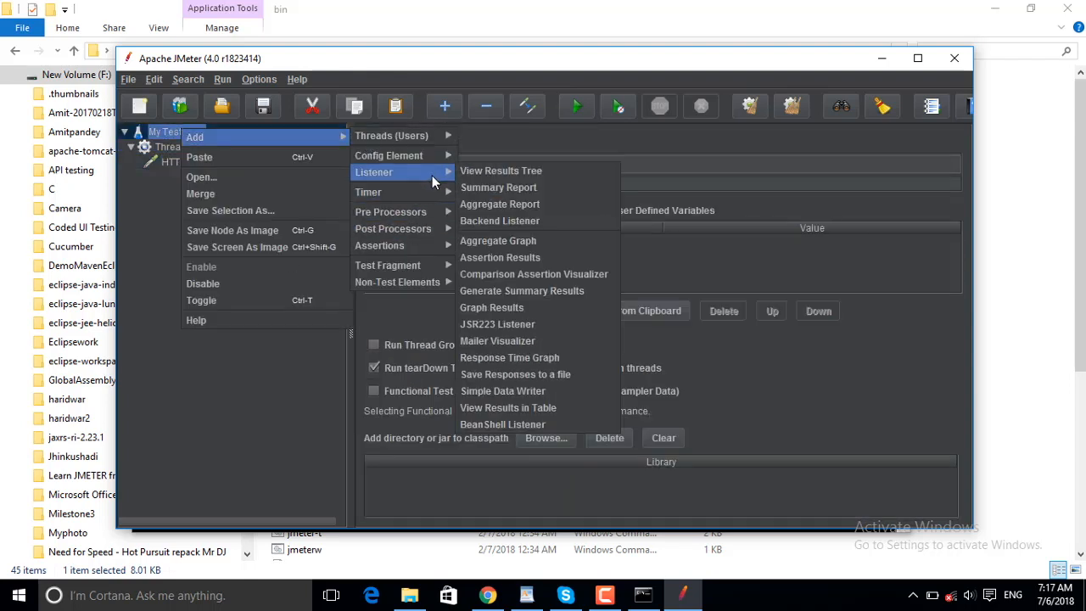
{"action": "left_click", "coordinate": [505, 170]}
- Save the test plan in the bin folder as "basic test amazon"
{"action": "left_click", "coordinate": [263, 106]}
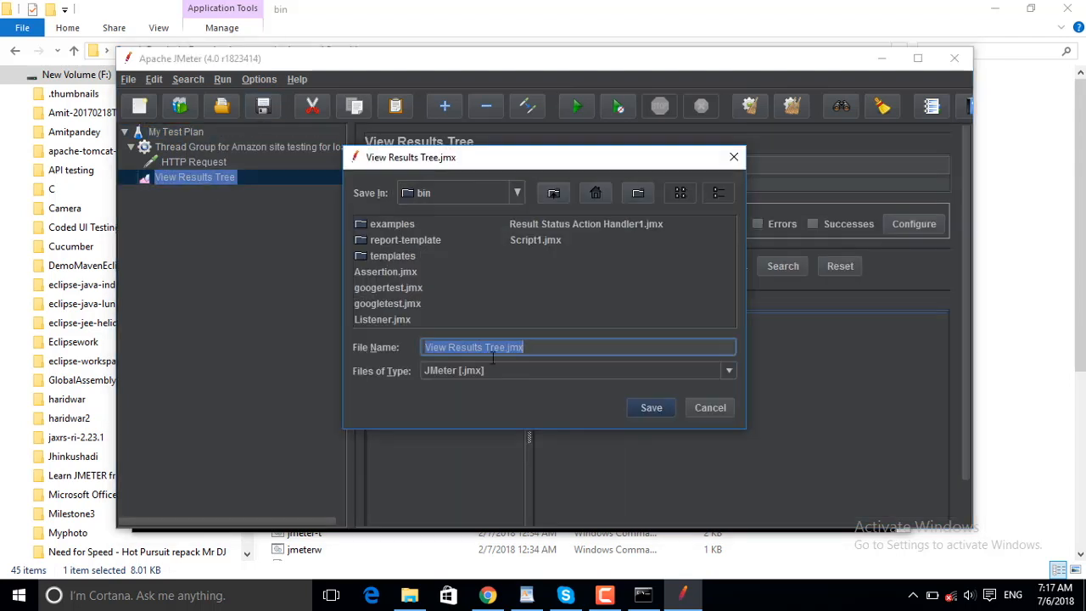
{"action": "type", "text": "basic test amazon"}
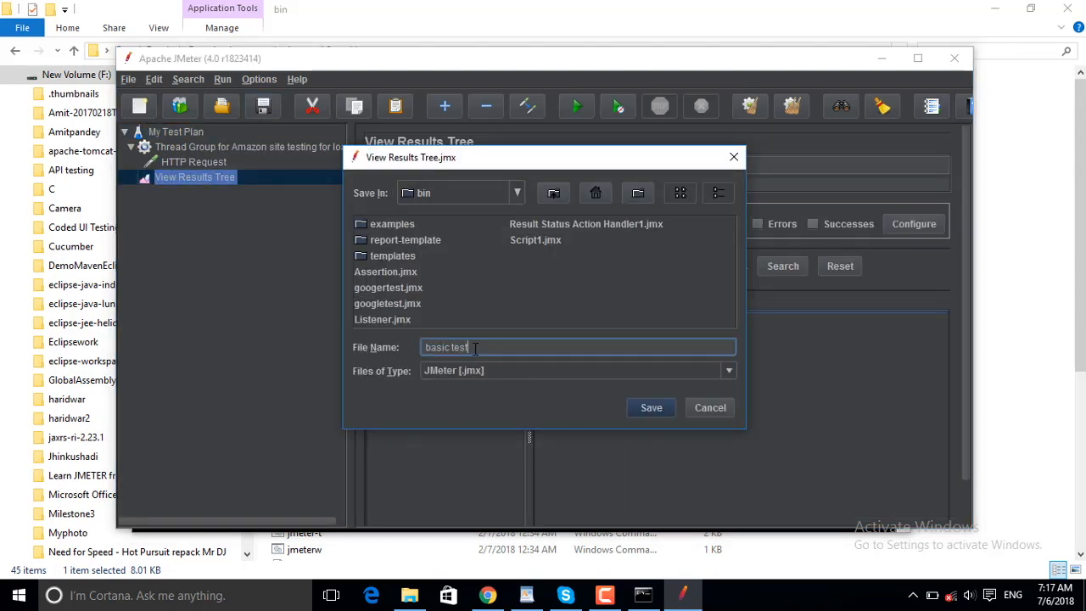
{"action": "left_click", "coordinate": [654, 408]}
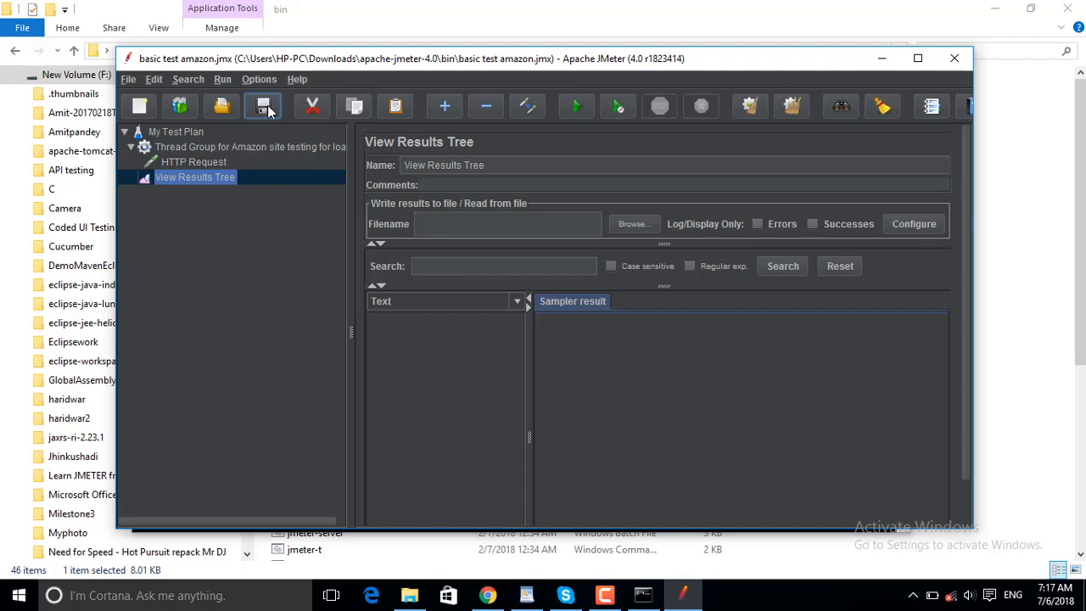
- Run the test and examine the request and response data of the HTTP Request result
{"action": "left_click", "coordinate": [577, 107]}
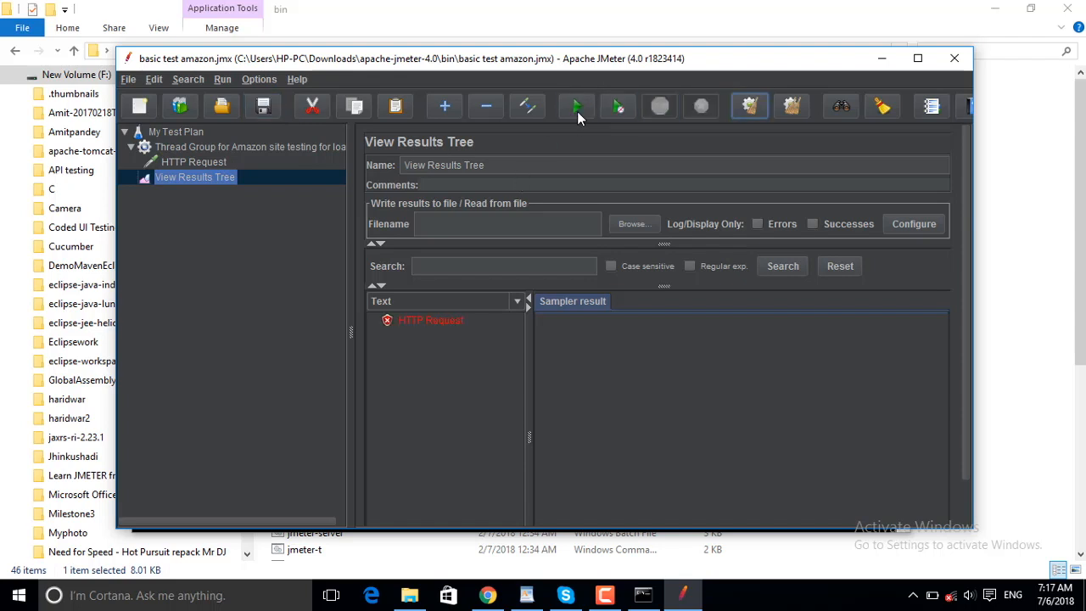
{"action": "left_click", "coordinate": [405, 302]}
{"action": "left_click", "coordinate": [416, 266]}
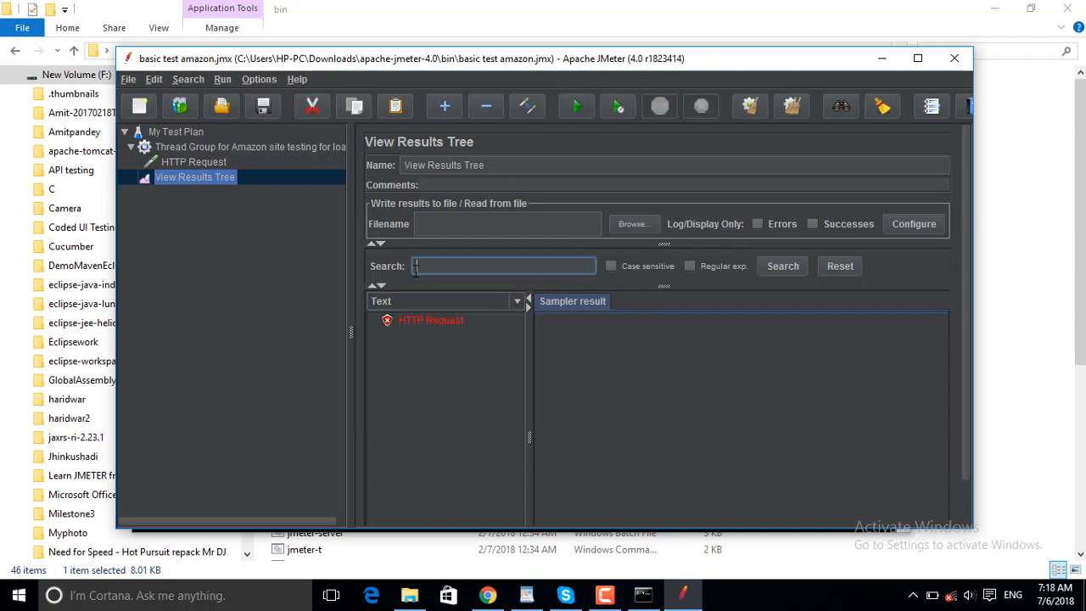
{"action": "left_click", "coordinate": [413, 321]}
{"action": "left_click", "coordinate": [640, 301]}
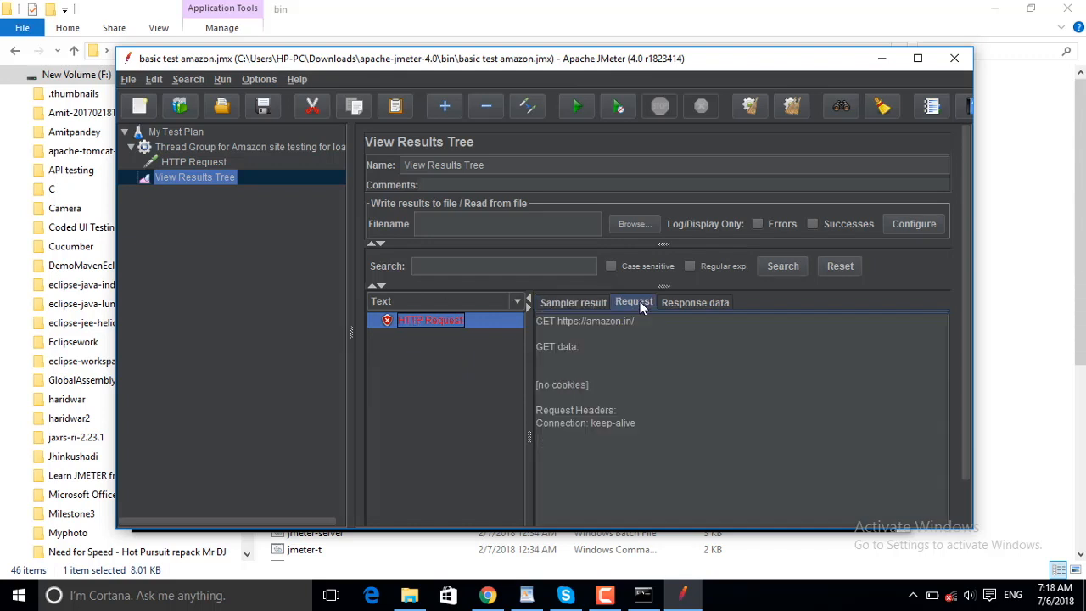
{"action": "left_click", "coordinate": [686, 301]}
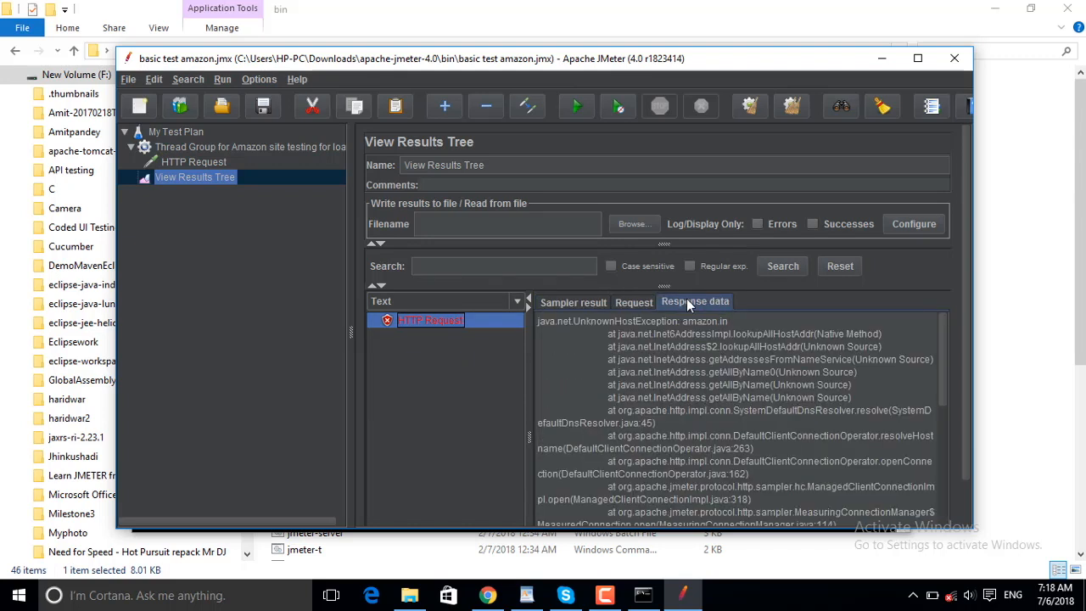
- Turn on the computer's Wi-Fi and return to the test plan window
{"action": "left_click", "coordinate": [954, 601]}
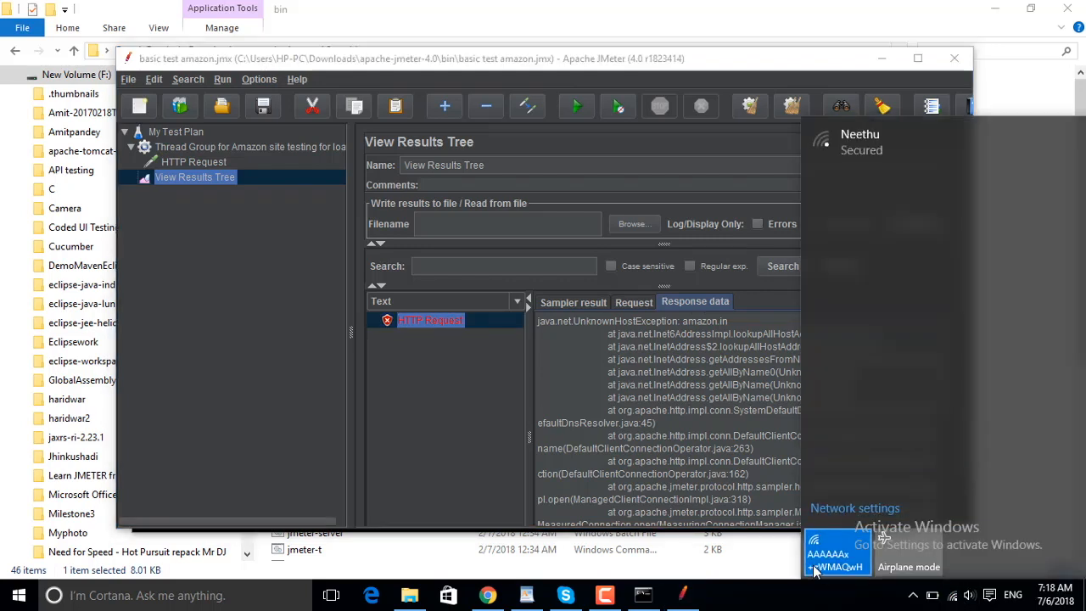
{"action": "left_click", "coordinate": [376, 503]}
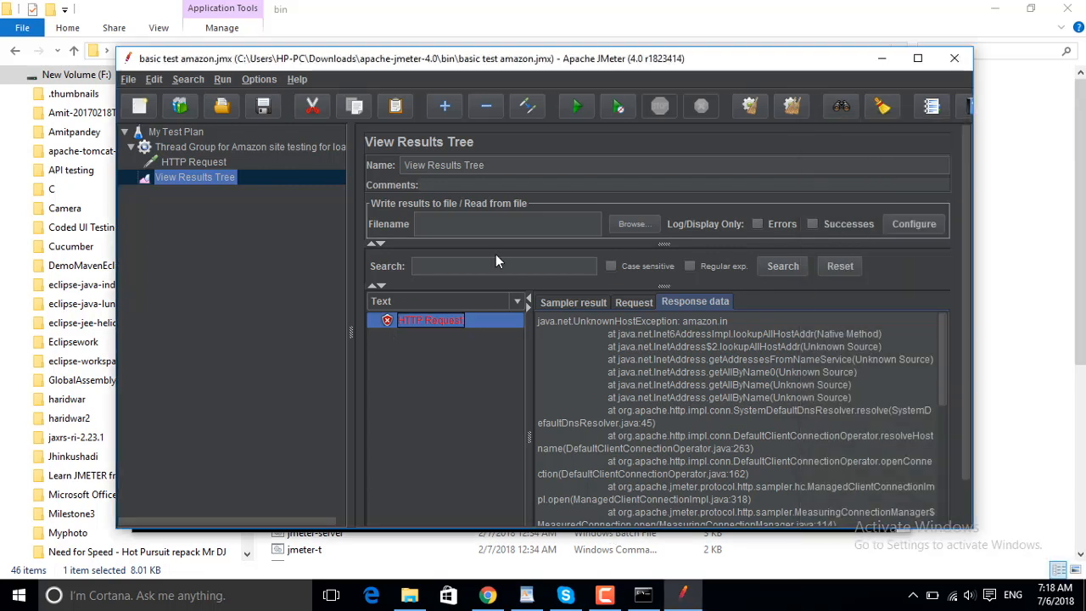
- Clear the previous results and run the test again with the window maximized
{"action": "left_click", "coordinate": [752, 106]}
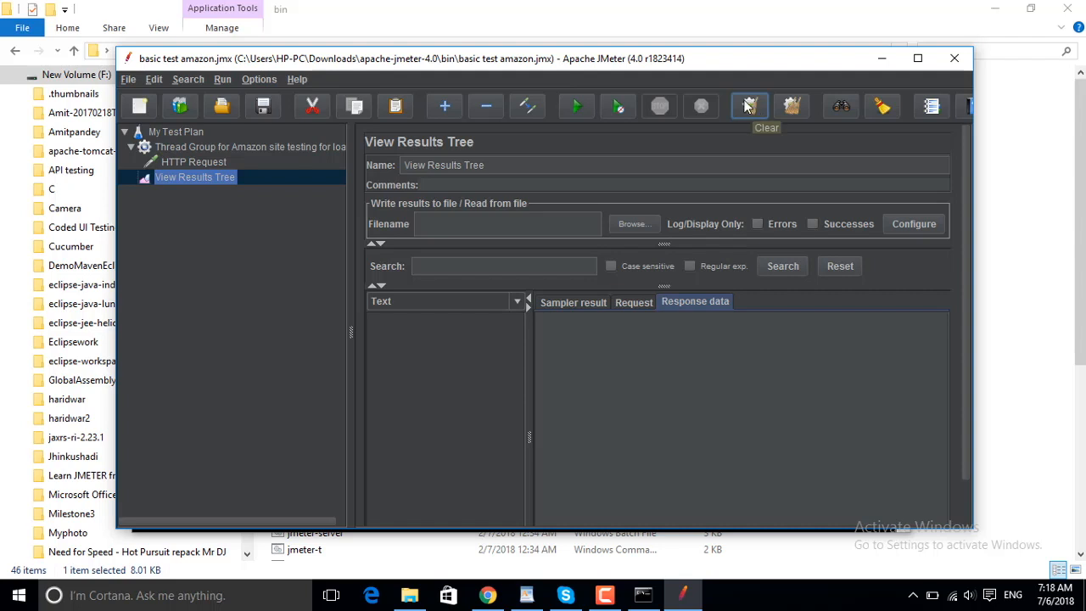
{"action": "left_click", "coordinate": [574, 107]}
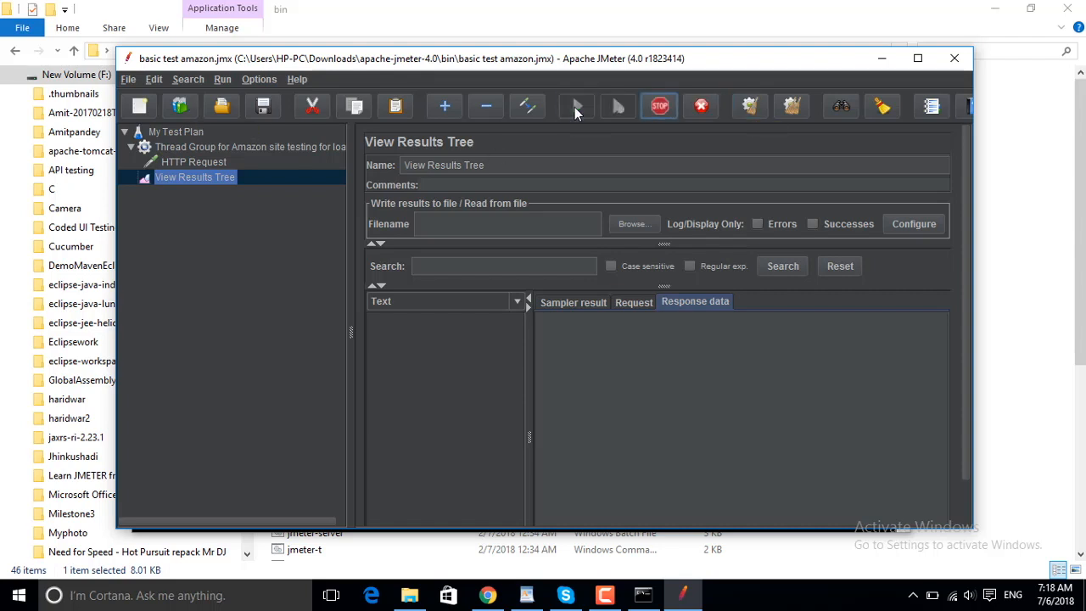
{"action": "left_click", "coordinate": [916, 59]}
{"action": "left_click", "coordinate": [345, 266]}
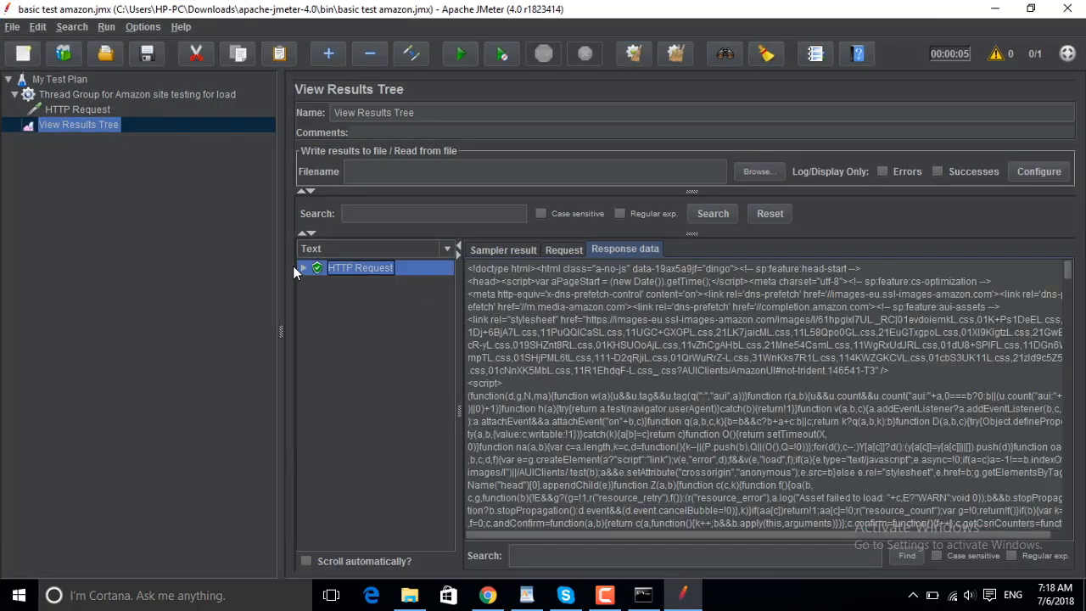
{"action": "left_click", "coordinate": [302, 267]}
{"action": "left_click", "coordinate": [364, 287]}
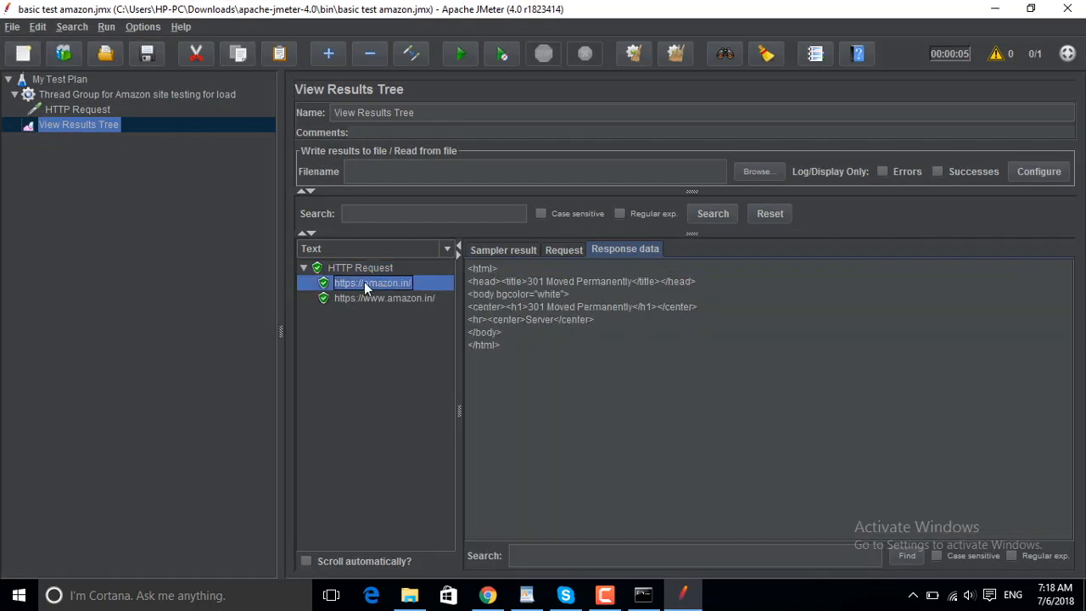
{"action": "left_click", "coordinate": [412, 299]}
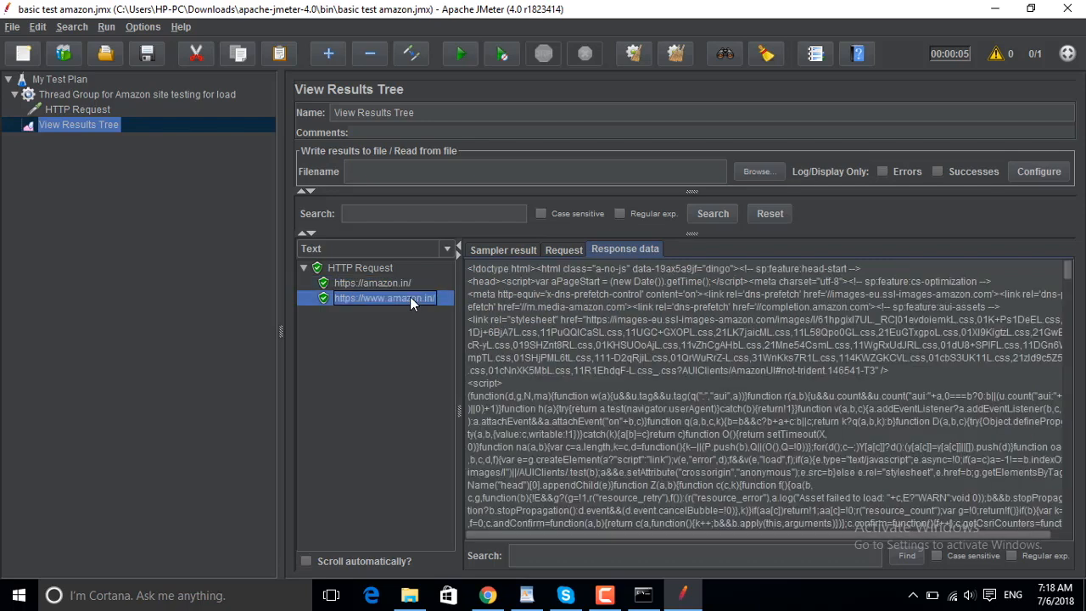
{"action": "left_click", "coordinate": [445, 248]}
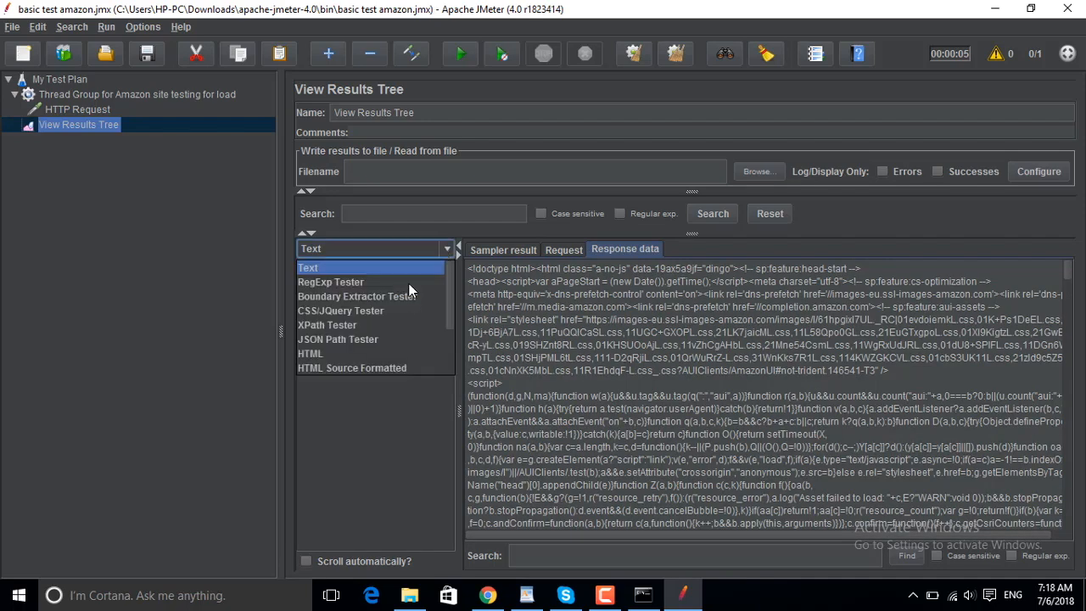
{"action": "left_click", "coordinate": [352, 365]}
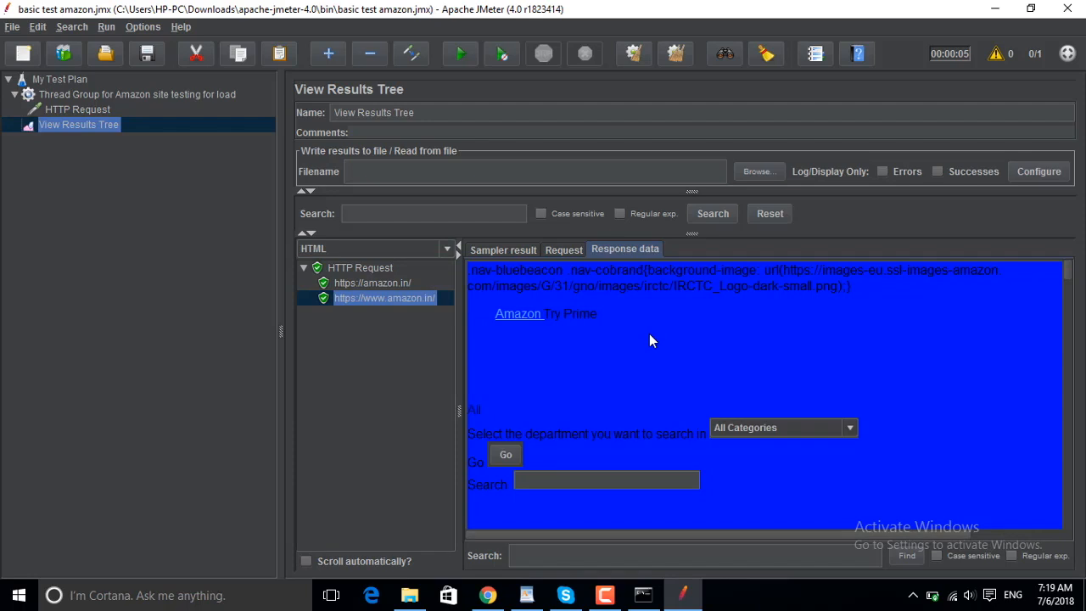
{"action": "left_click", "coordinate": [562, 251]}
{"action": "left_click", "coordinate": [515, 250]}
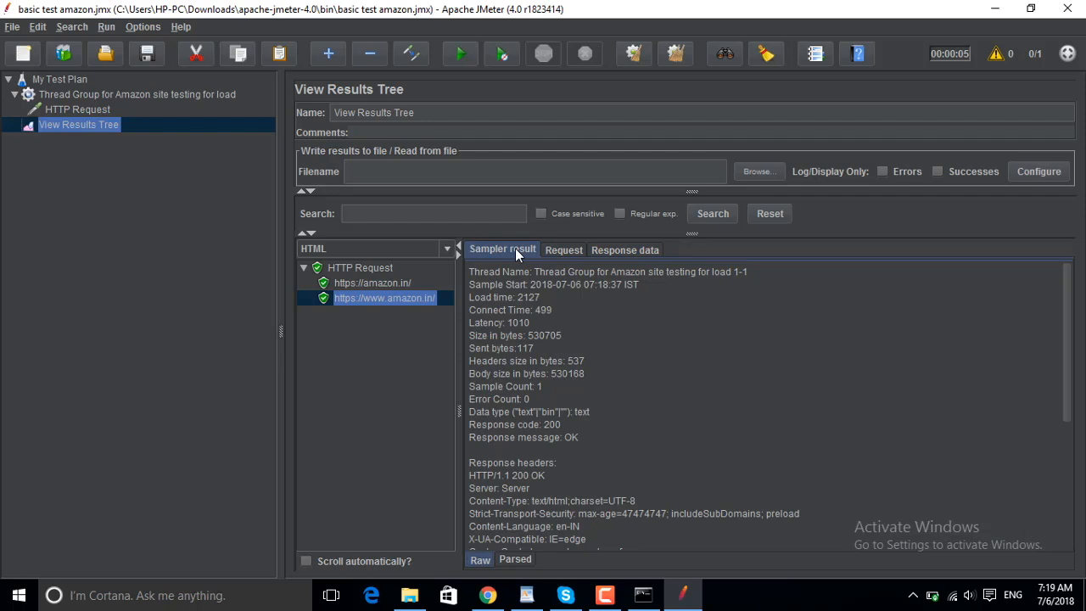
{"action": "left_click", "coordinate": [559, 246]}
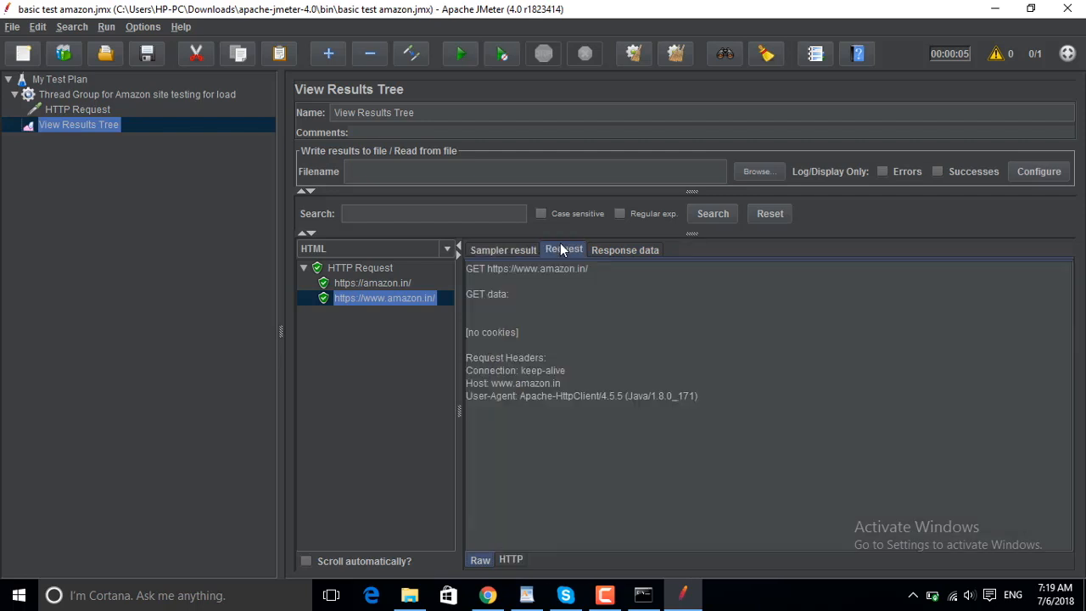
{"action": "left_click", "coordinate": [614, 249]}
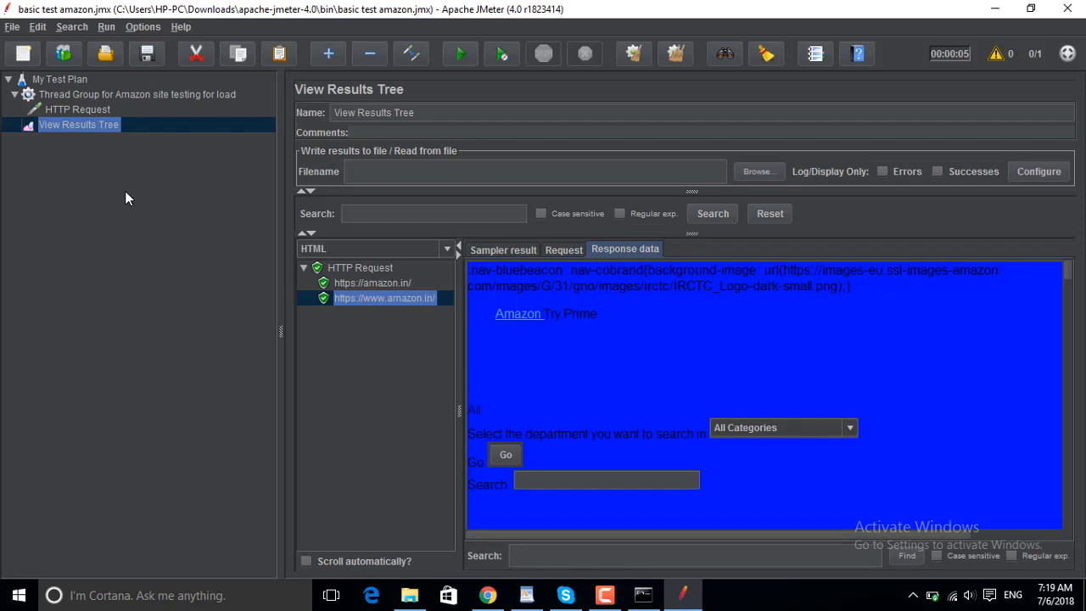
- Set the thread group to 100 threads (users) with a ramp-up period of 100 seconds
{"action": "left_click", "coordinate": [120, 95]}
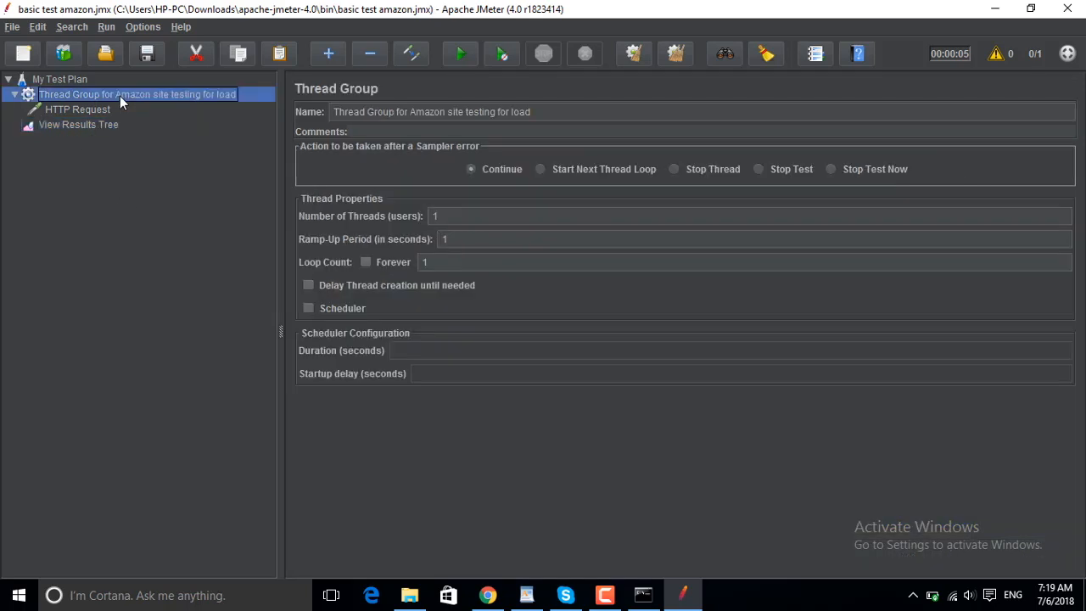
{"action": "left_click", "coordinate": [444, 216]}
{"action": "type", "text": "00"}
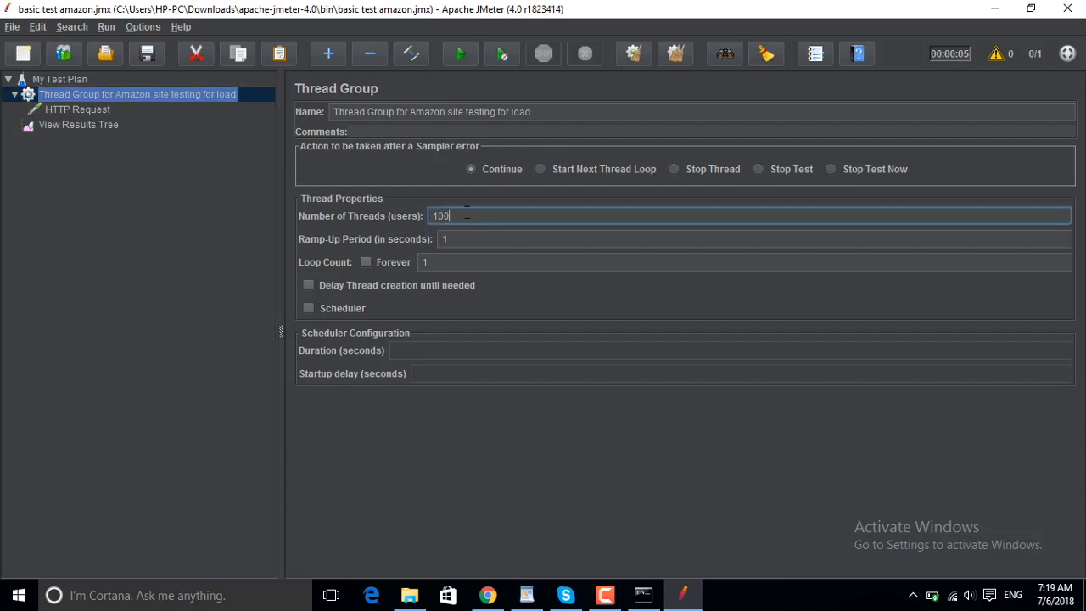
{"action": "left_click", "coordinate": [456, 239]}
{"action": "type", "text": "00"}
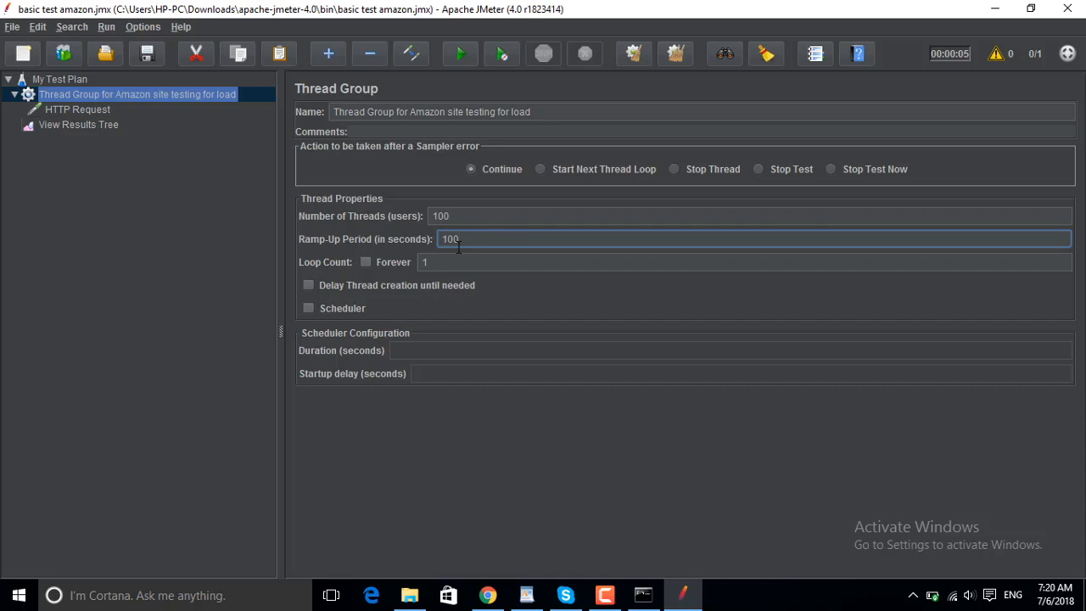
- Add a Graph Results listener to the Amazon thread group
{"action": "left_click", "coordinate": [103, 127]}
{"action": "left_click", "coordinate": [120, 97]}
{"action": "right_click", "coordinate": [119, 95]}
{"action": "mouse_move", "coordinate": [212, 106]}
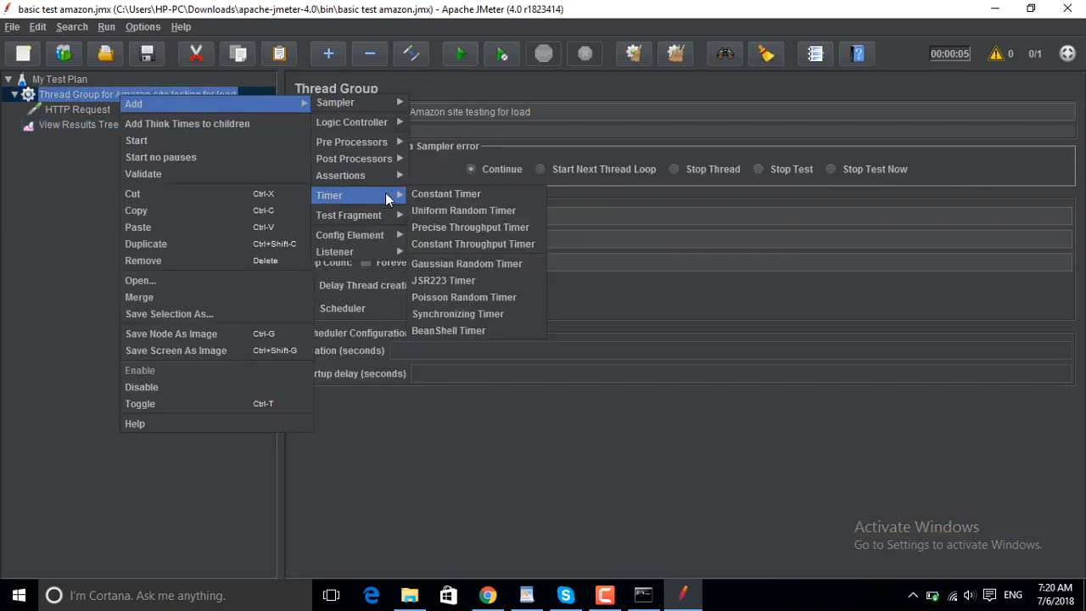
{"action": "mouse_move", "coordinate": [393, 254]}
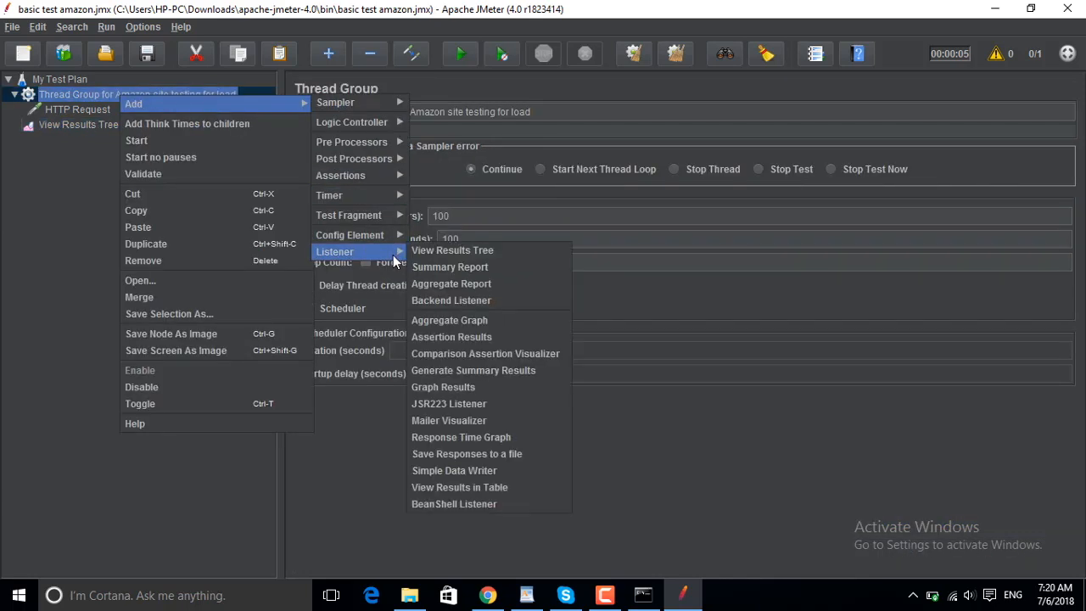
{"action": "left_click", "coordinate": [466, 387]}
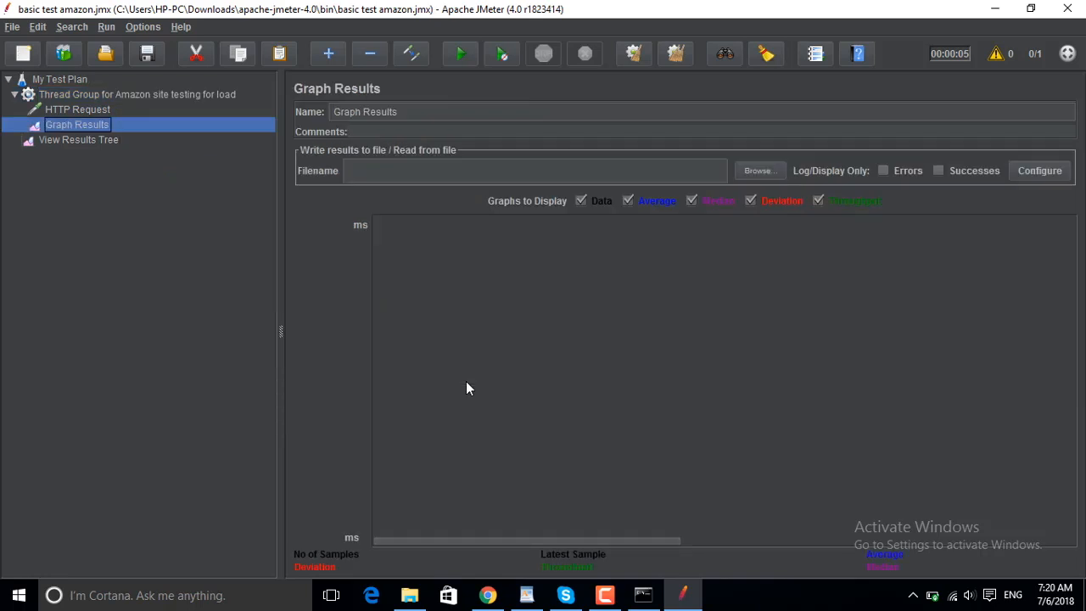
- Run the load test and examine a new HTTP Request result's request details and the Graph Results plot
{"action": "left_click", "coordinate": [461, 54]}
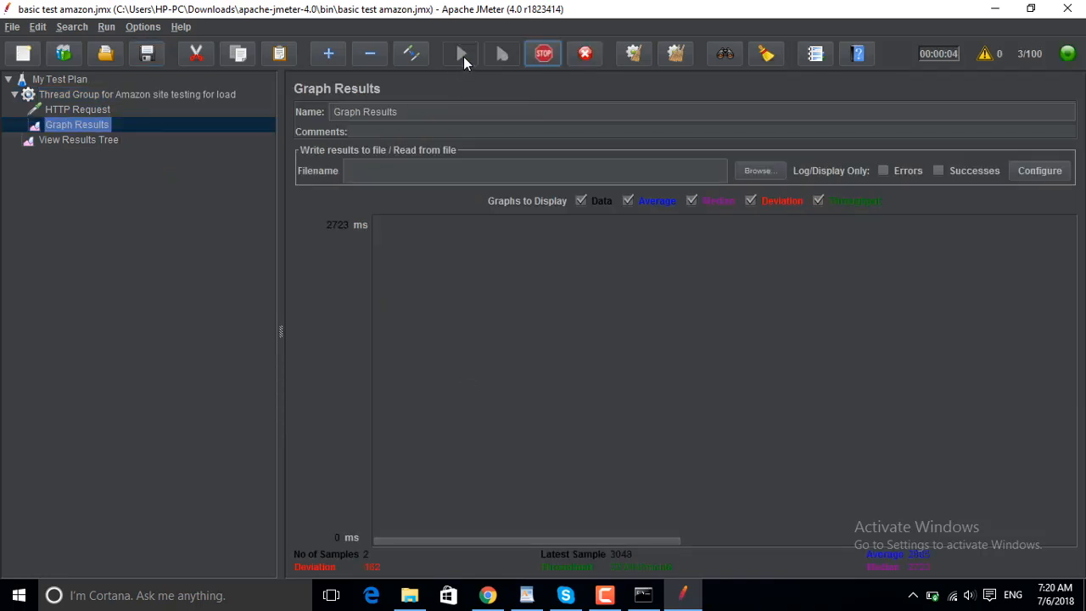
{"action": "left_click", "coordinate": [109, 140]}
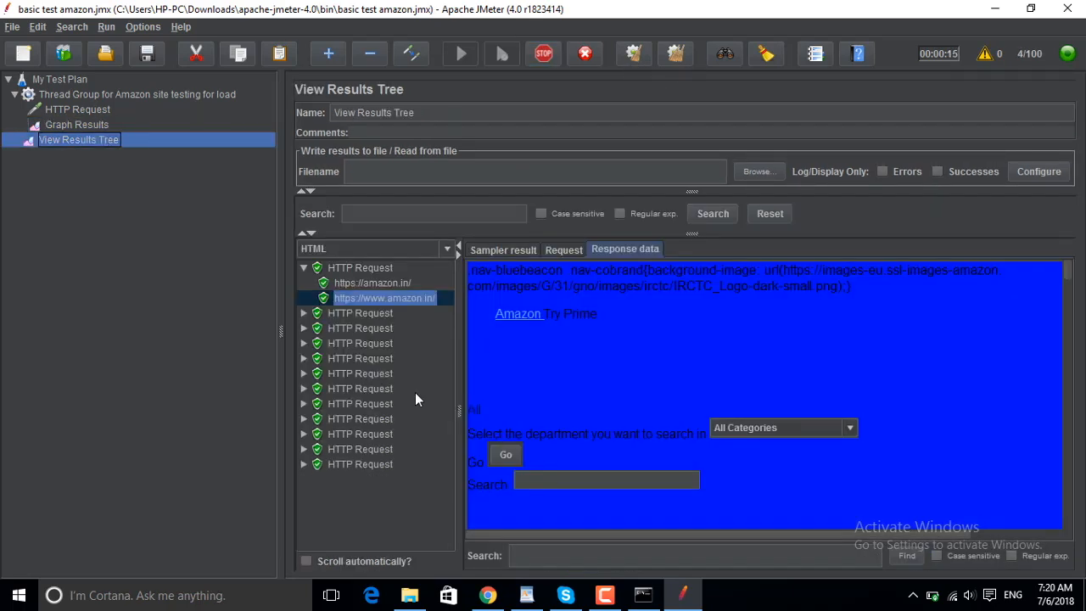
{"action": "left_click", "coordinate": [365, 464]}
{"action": "left_click", "coordinate": [562, 250]}
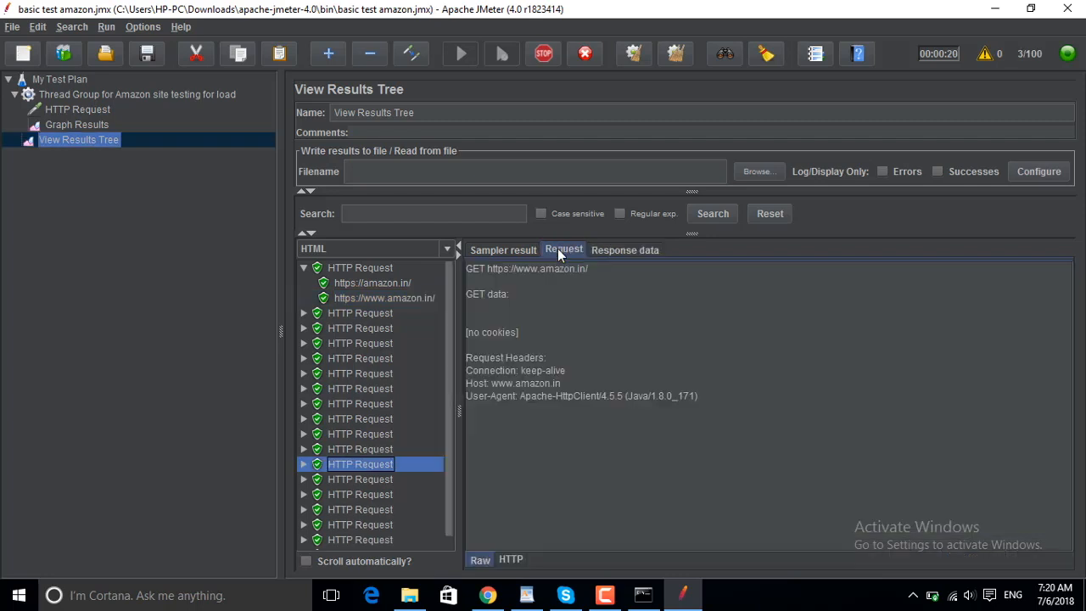
{"action": "left_click", "coordinate": [93, 126]}
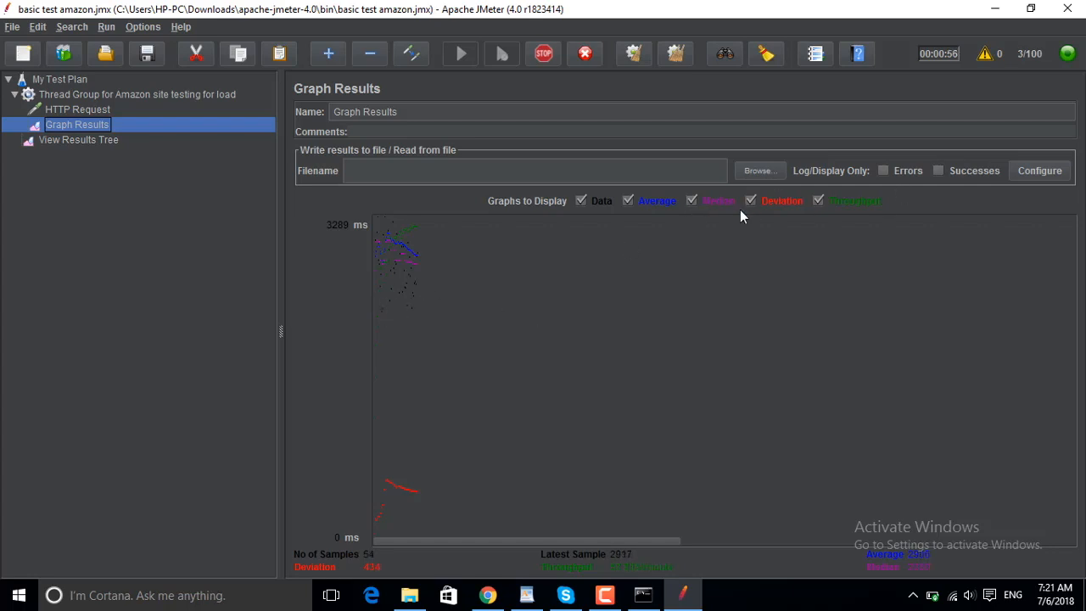
- Examine the HTML-rendered response data of a newer HTTP Request result in the View Results Tree and the sampler result of another
{"action": "left_click", "coordinate": [101, 140]}
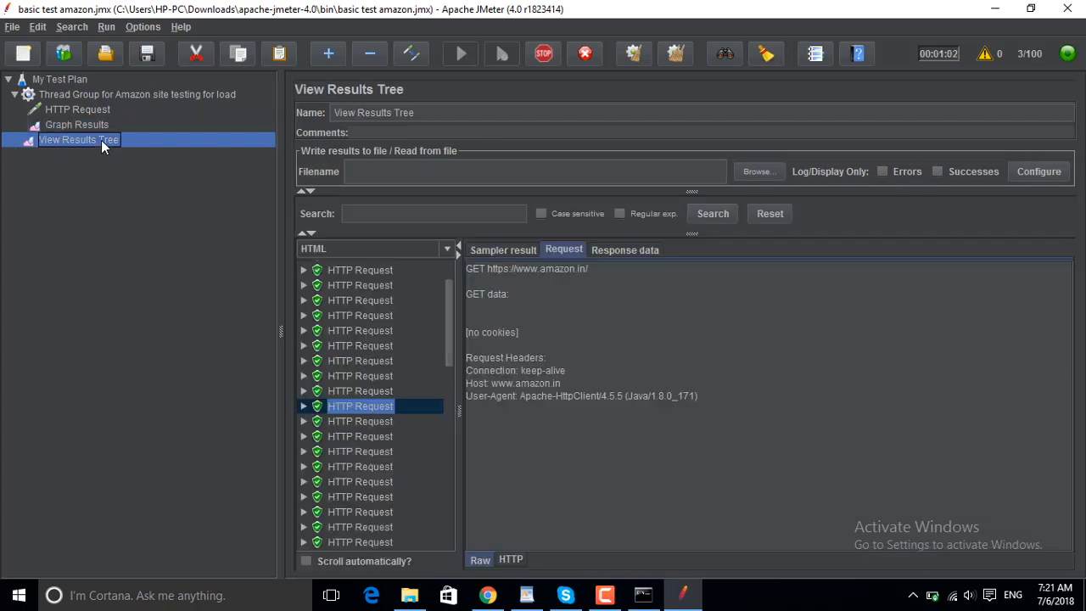
{"action": "left_click_drag", "start_coordinate": [449, 399], "coordinate": [451, 540]}
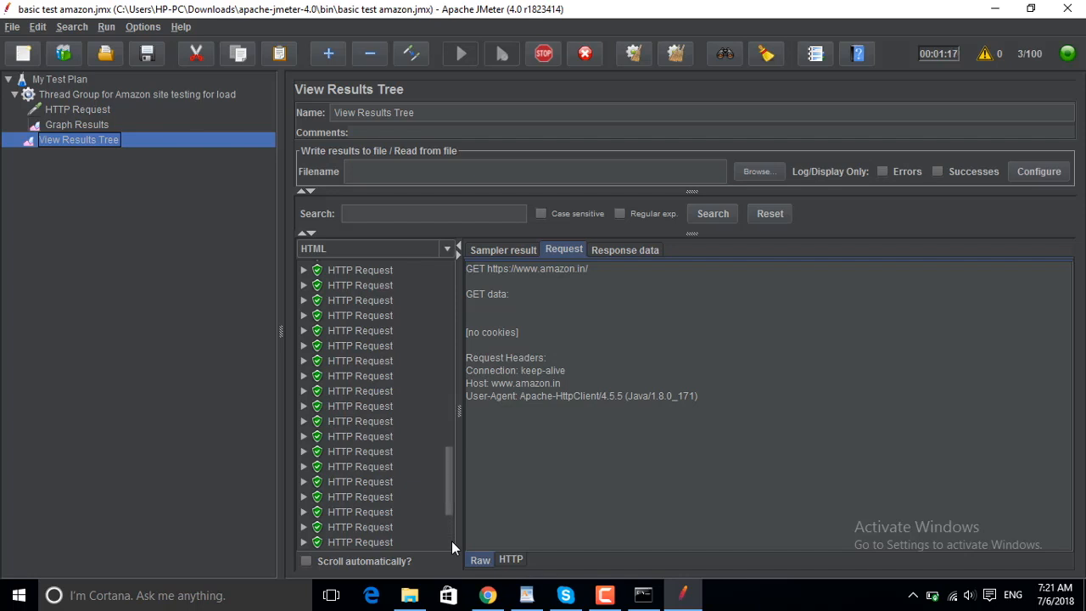
{"action": "left_click", "coordinate": [366, 270]}
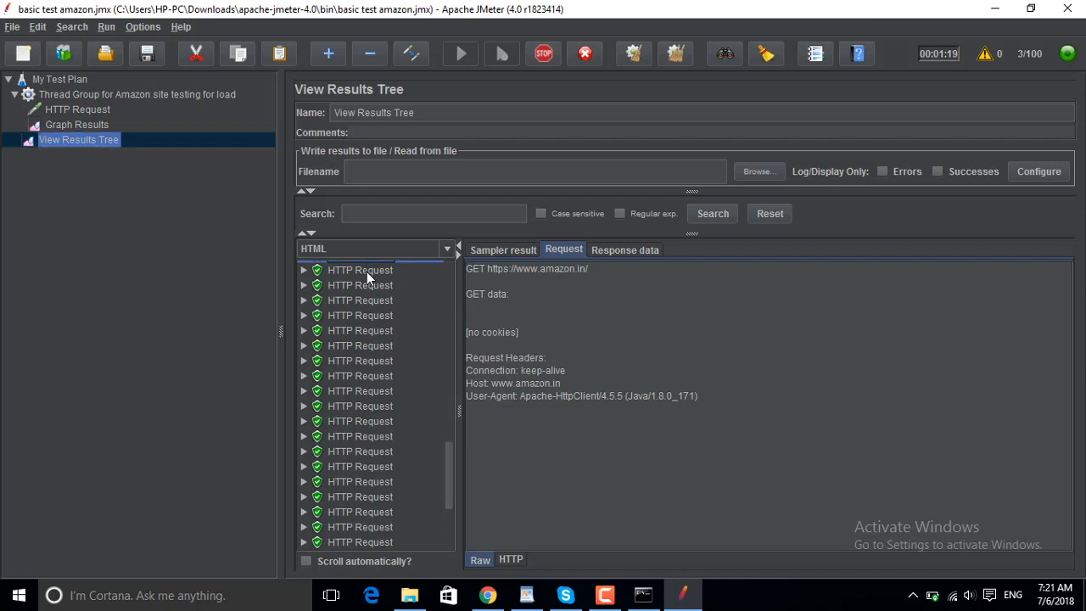
{"action": "left_click", "coordinate": [649, 252]}
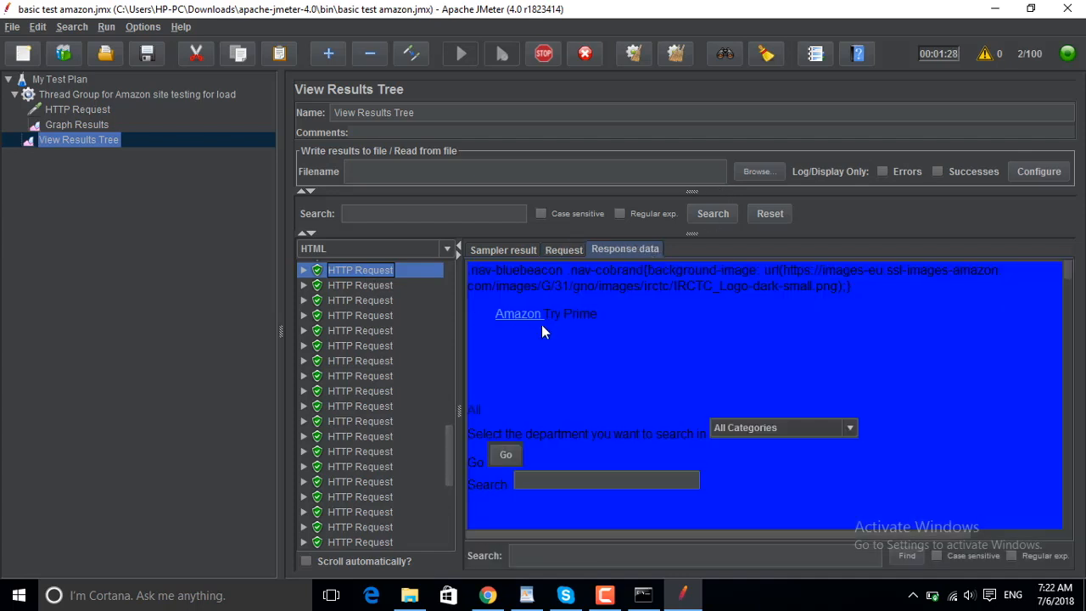
{"action": "scroll", "coordinate": [1067, 359], "scroll_direction": "down", "scroll_amount": 3}
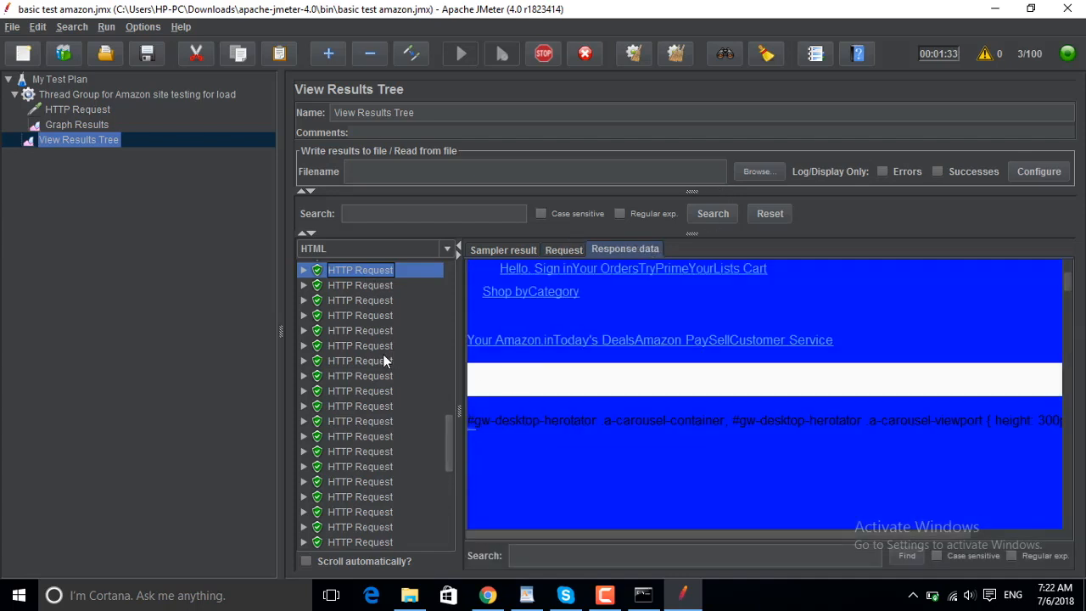
{"action": "left_click", "coordinate": [371, 376]}
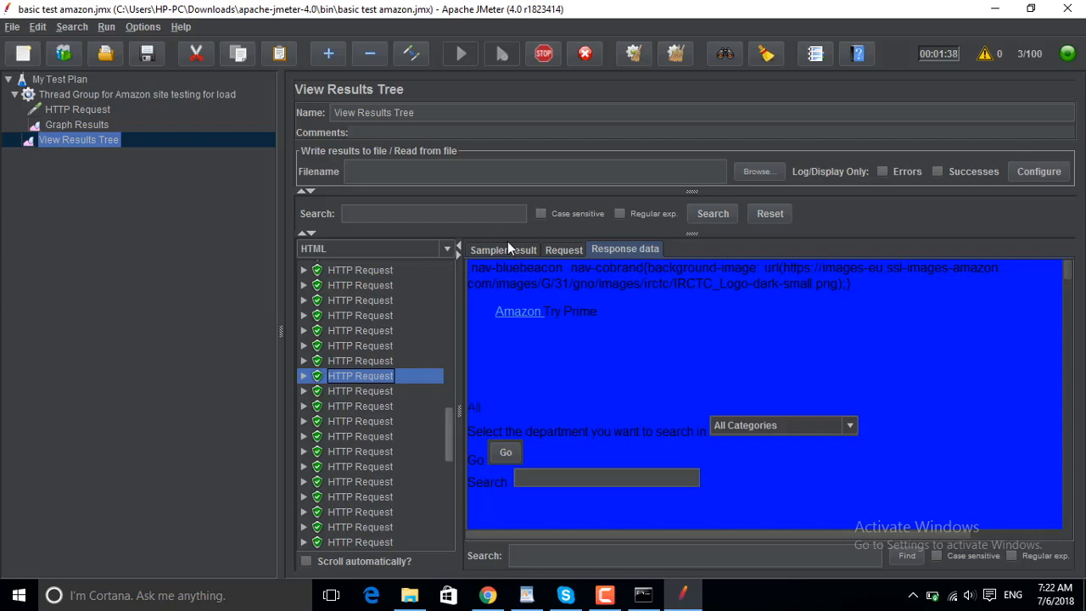
{"action": "left_click", "coordinate": [502, 250]}
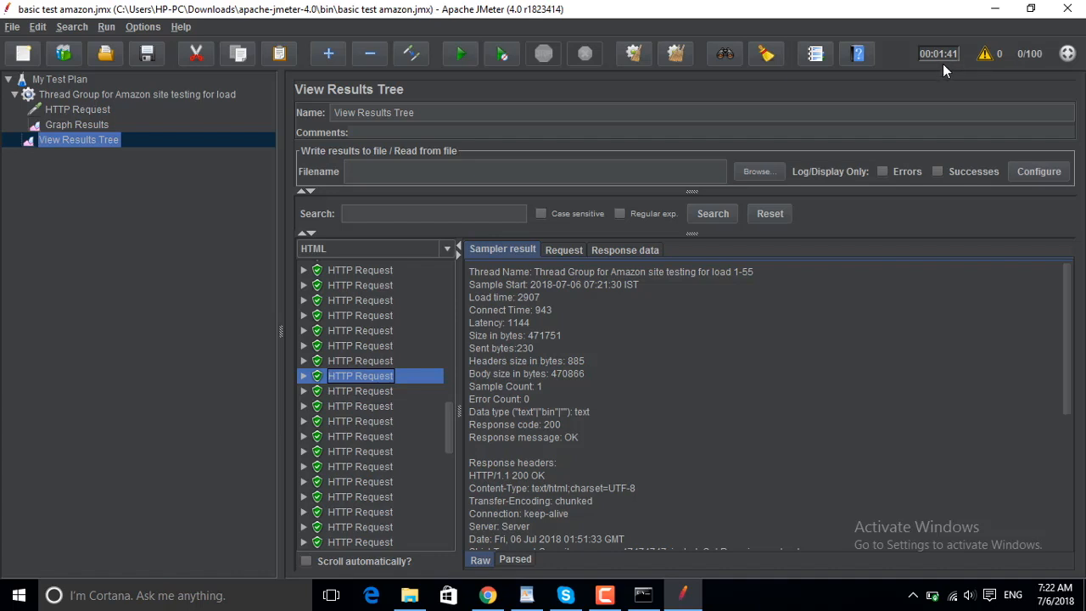
- Examine the Graph Results plot of the completed load test, dismissing the low-battery warning
{"action": "left_click", "coordinate": [52, 125]}
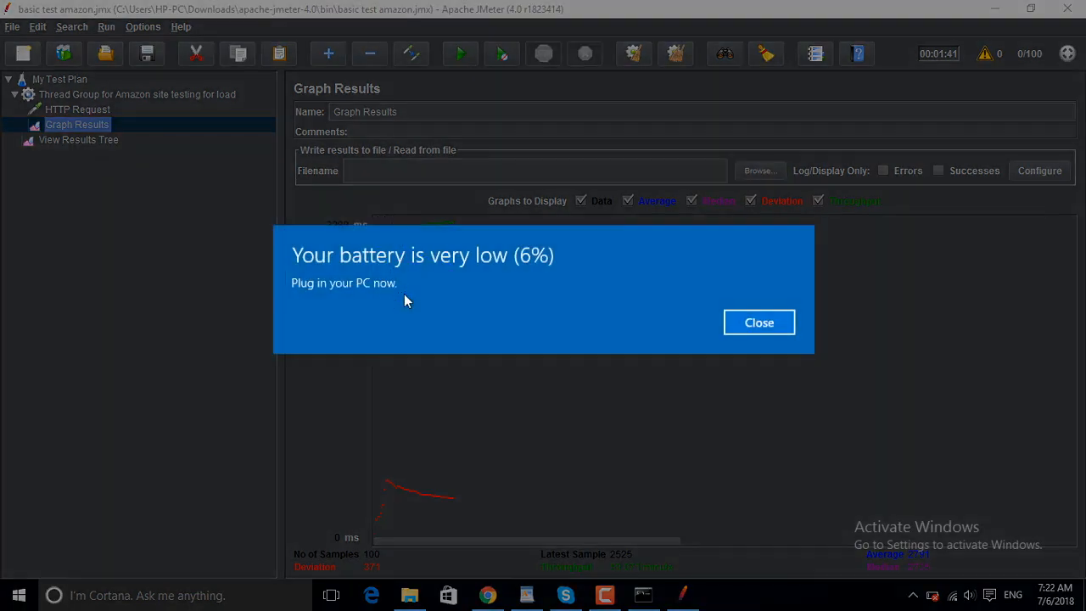
{"action": "left_click", "coordinate": [766, 330]}
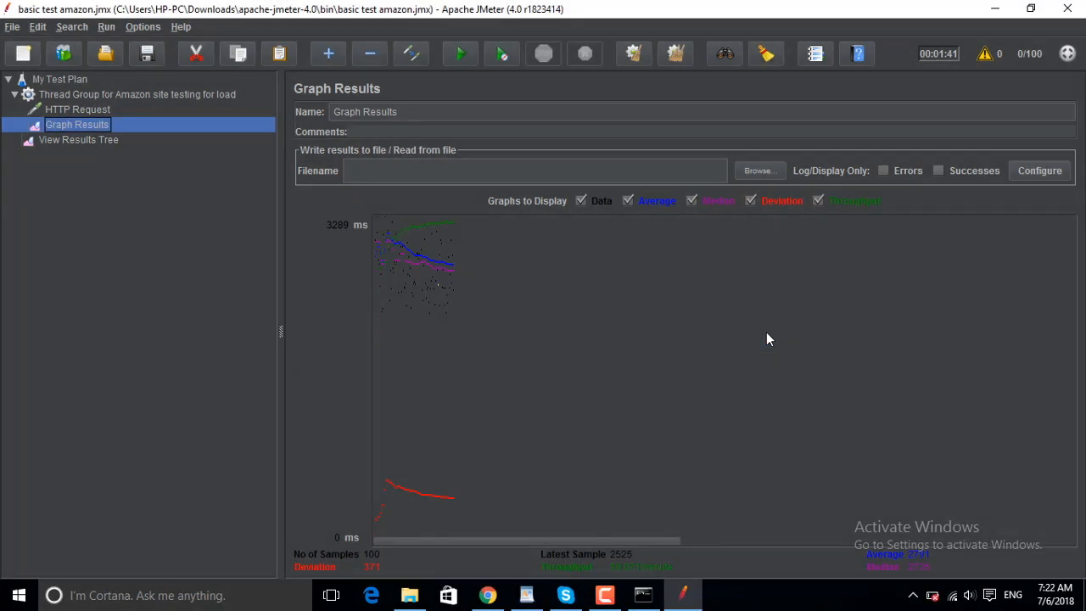
{"action": "left_click", "coordinate": [92, 138]}
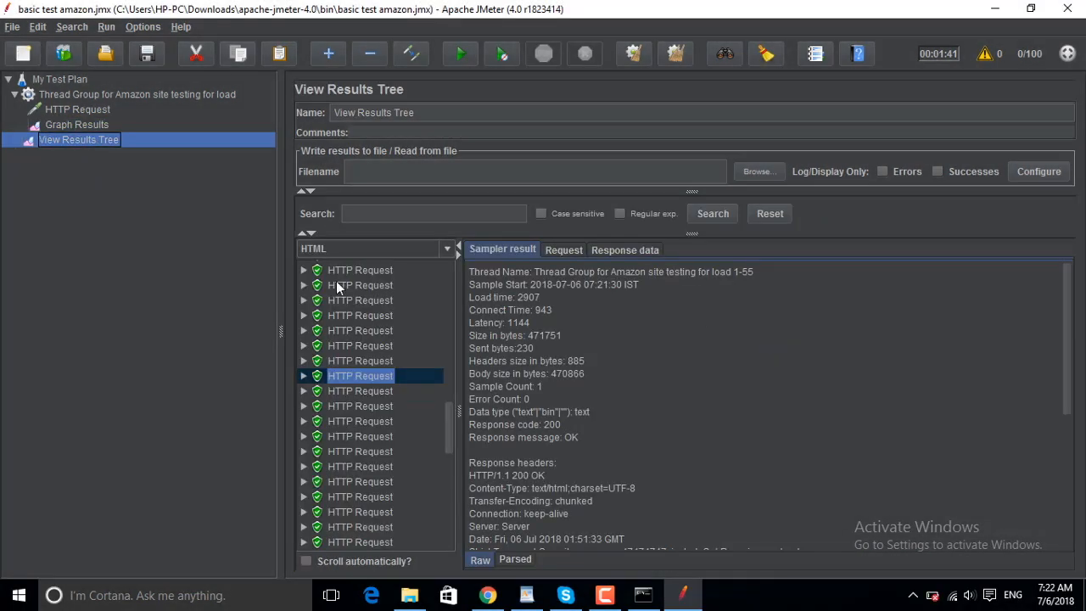
{"action": "left_click", "coordinate": [90, 125]}
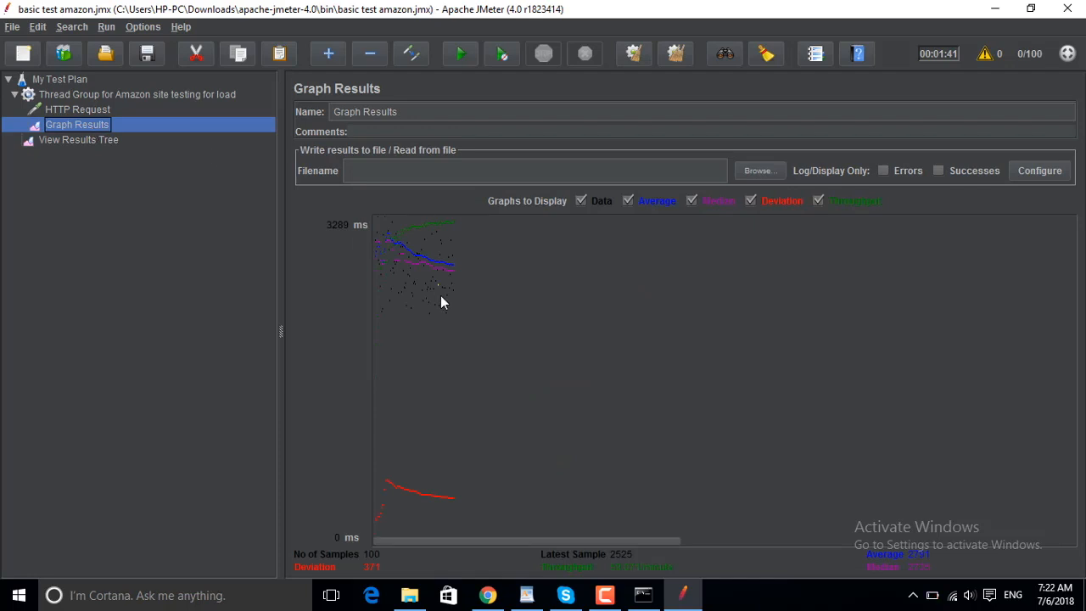
- Review the selected HTTP Request's request and response data in the View Results Tree, render the response as Text and reopen the renderer choices
{"action": "left_click", "coordinate": [95, 140]}
{"action": "left_click", "coordinate": [566, 250]}
{"action": "left_click", "coordinate": [626, 250]}
{"action": "left_click", "coordinate": [399, 249]}
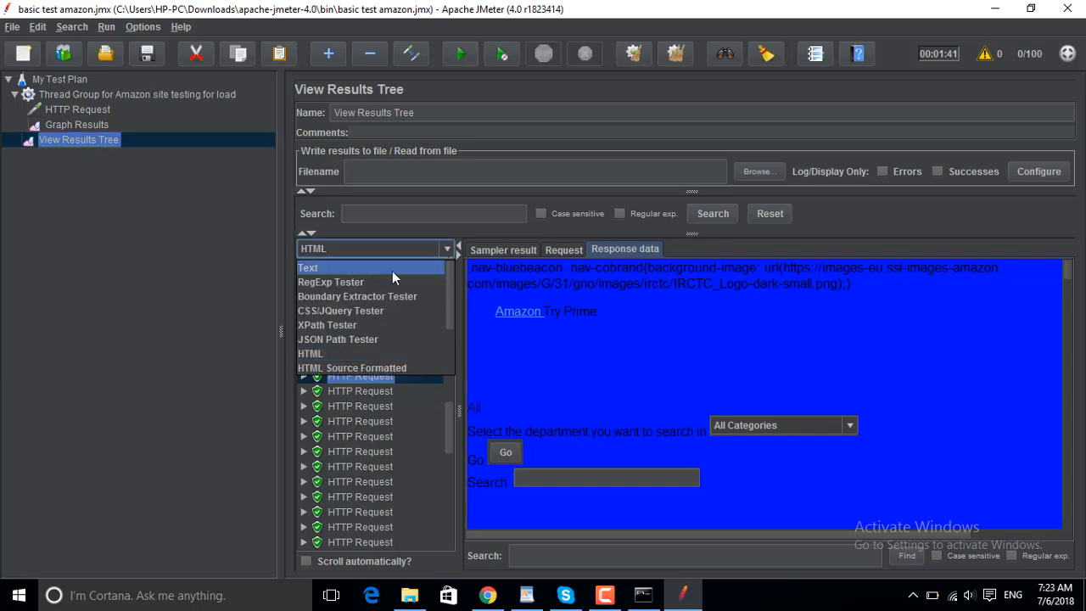
{"action": "left_click", "coordinate": [362, 268]}
{"action": "left_click", "coordinate": [446, 249]}
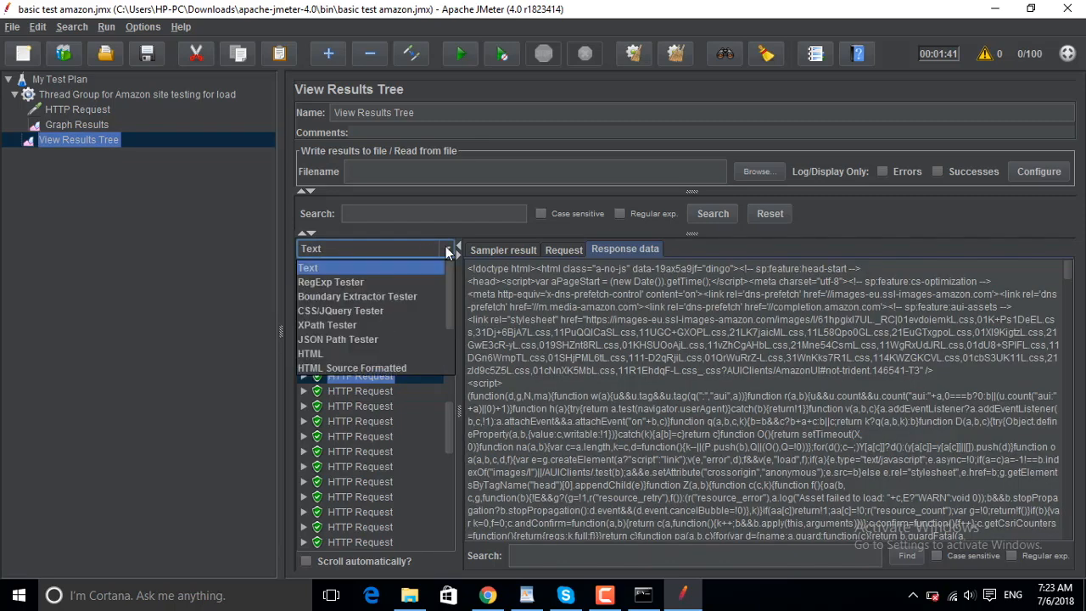